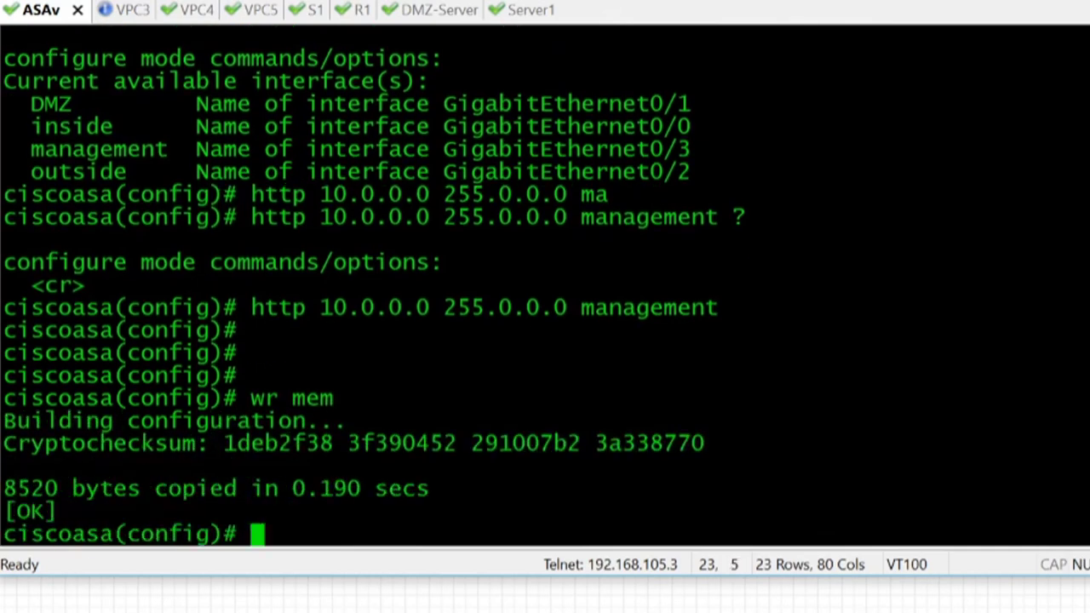
Enter router configuration mode for OSPF process 1 on the ASAv.
{"action": "key", "text": "Return"}
{"action": "key", "text": "Return"}
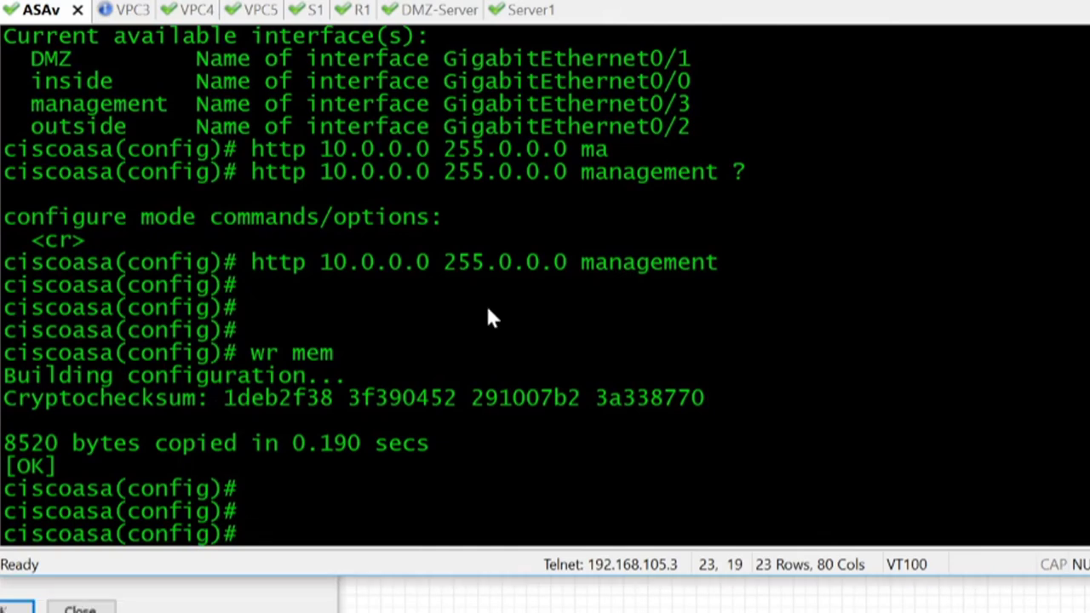
{"action": "type", "text": "router ods"}
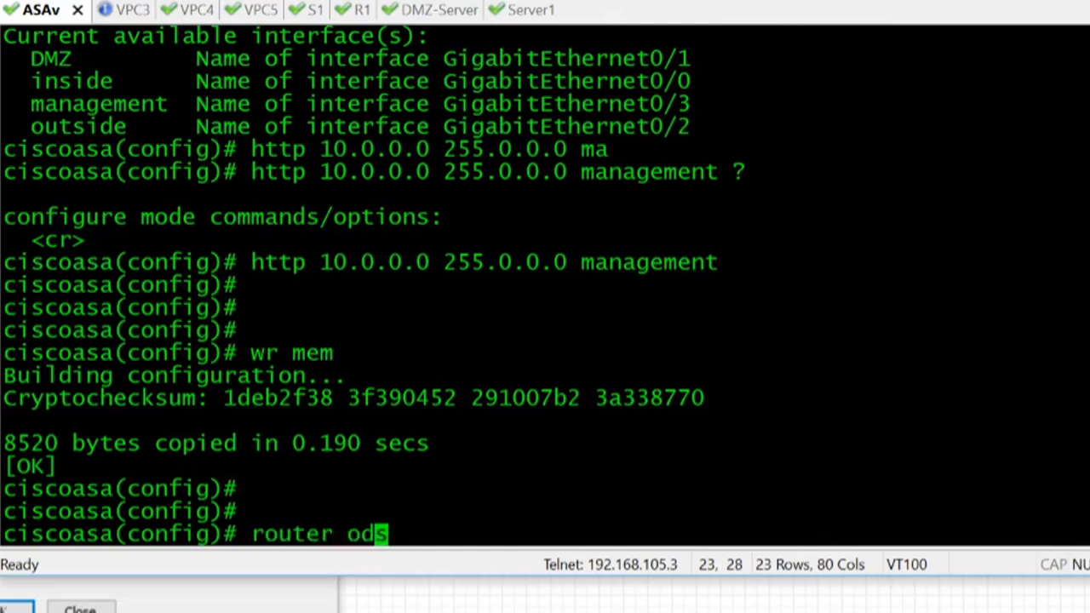
{"action": "key", "text": "BackSpace"}
{"action": "key", "text": "BackSpace"}
{"action": "type", "text": "s"}
{"action": "key", "text": "Tab"}
{"action": "type", "text": "1"}
{"action": "key", "text": "Return"}
Add network 192.168.107.0 with mask 255.255.255.0 to OSPF area 3 and write the configuration to memory.
{"action": "type", "text": "net"}
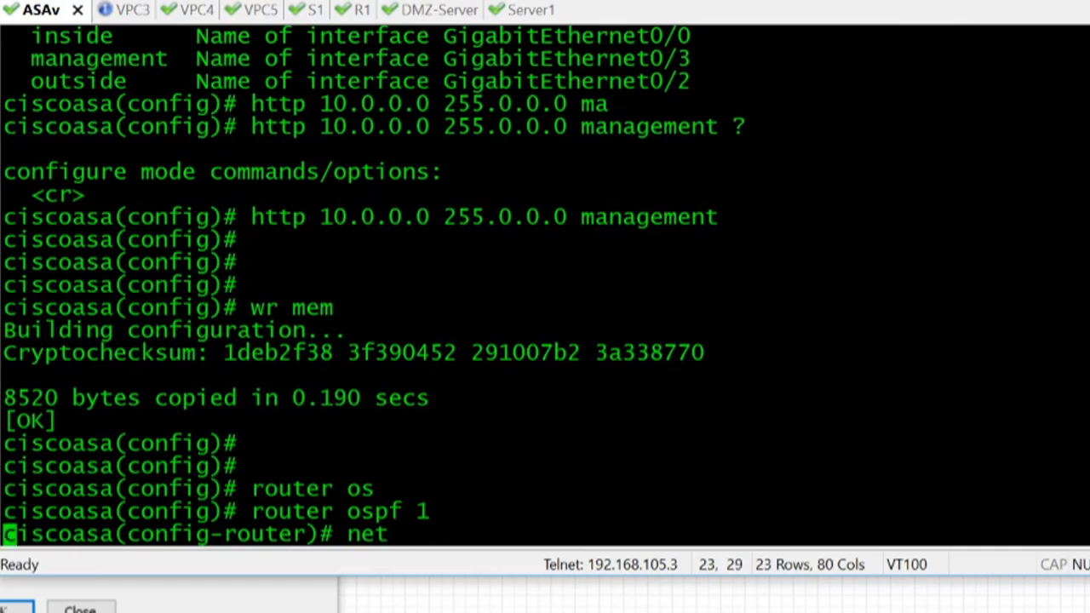
{"action": "key", "text": "Tab"}
{"action": "type", "text": "wo"}
{"action": "key", "text": "Tab"}
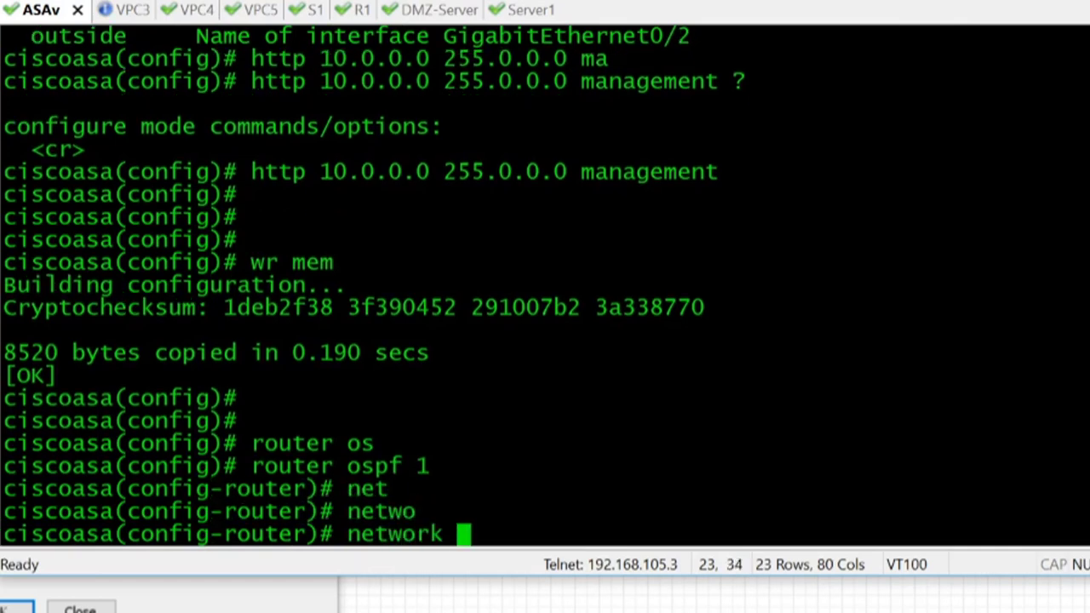
{"action": "type", "text": "192.168"}
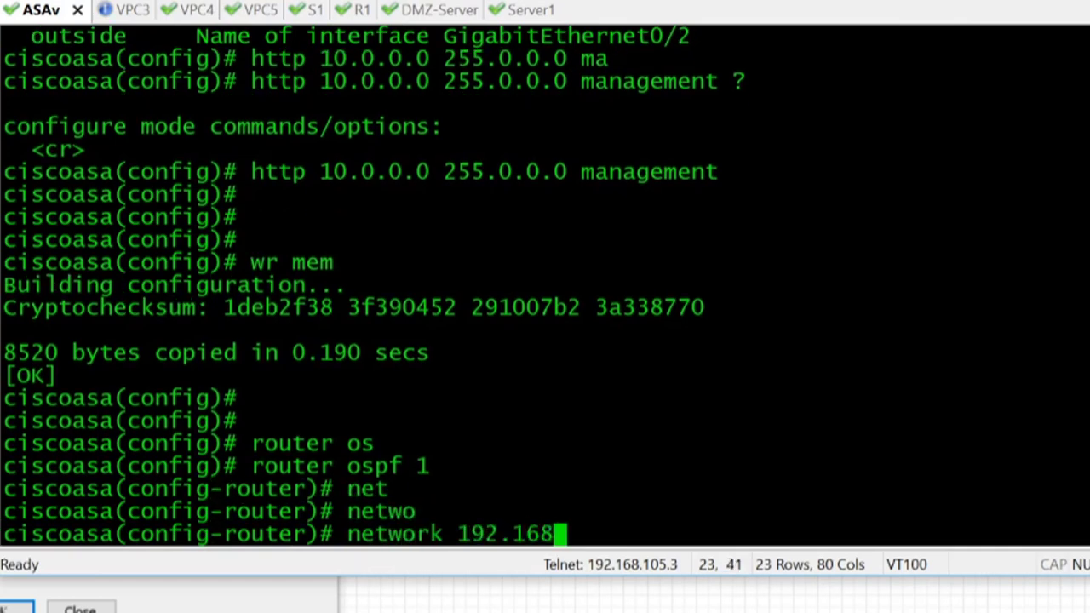
{"action": "type", "text": ".107.0 25"}
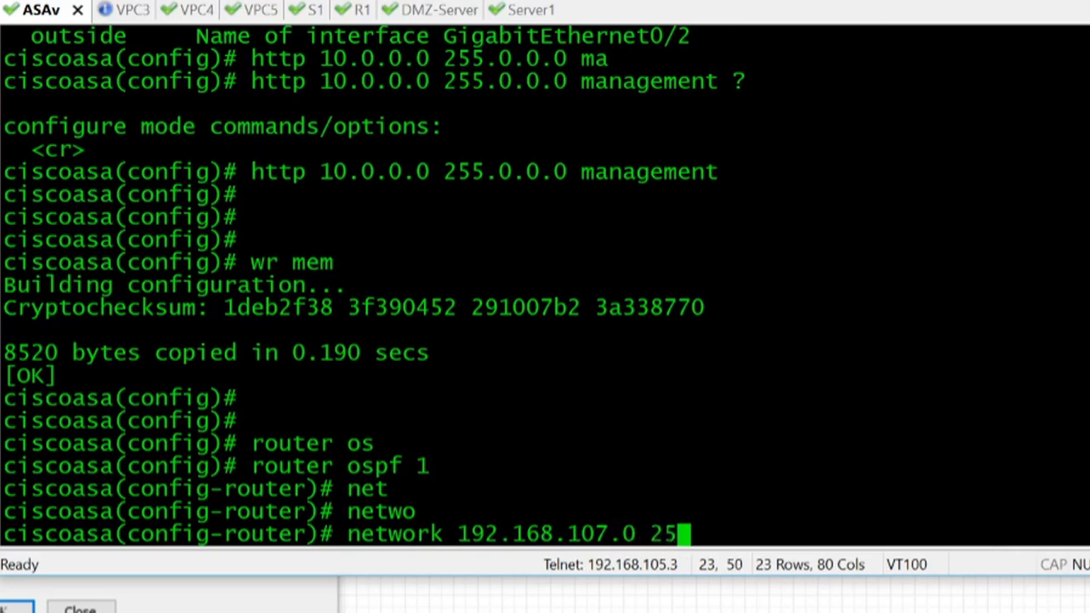
{"action": "type", "text": "5.255.255.0 ar"}
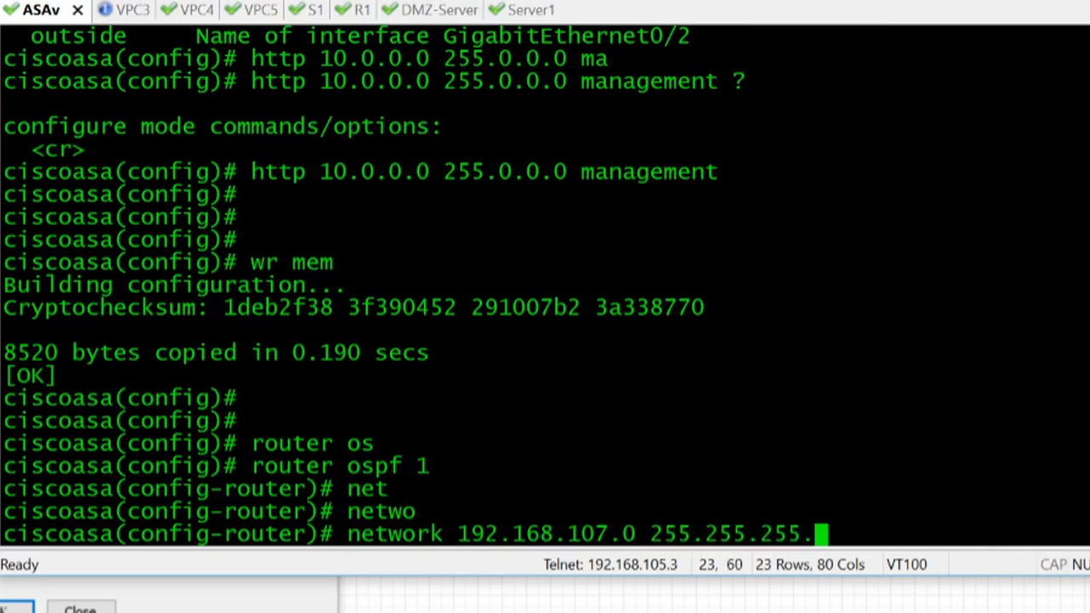
{"action": "type", "text": "e a"}
{"action": "key", "text": "BackSpace"}
{"action": "key", "text": "BackSpace"}
{"action": "type", "text": "a 3"}
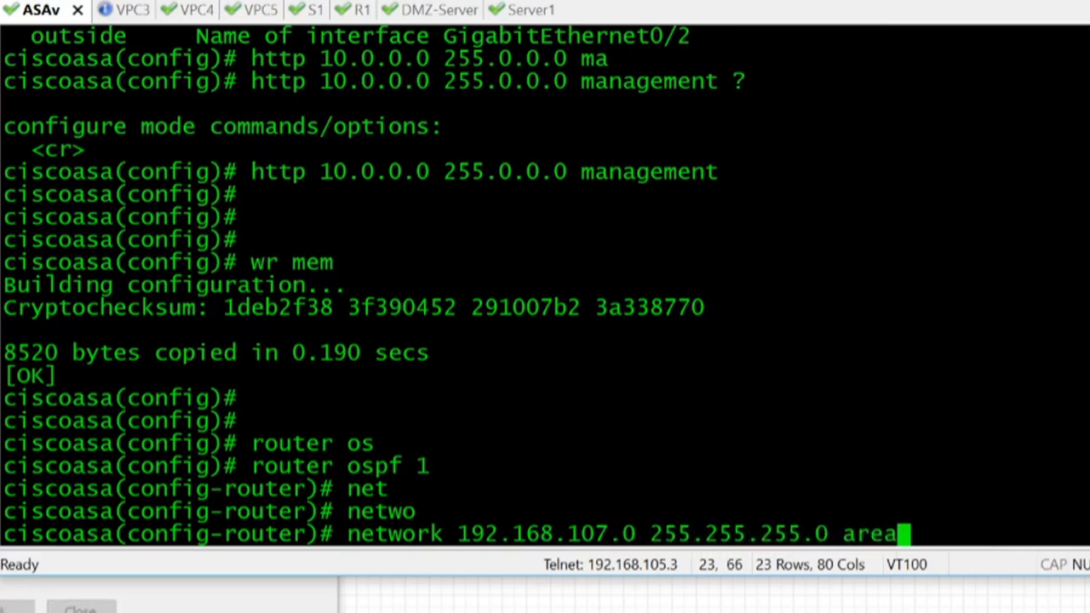
{"action": "key", "text": "Return"}
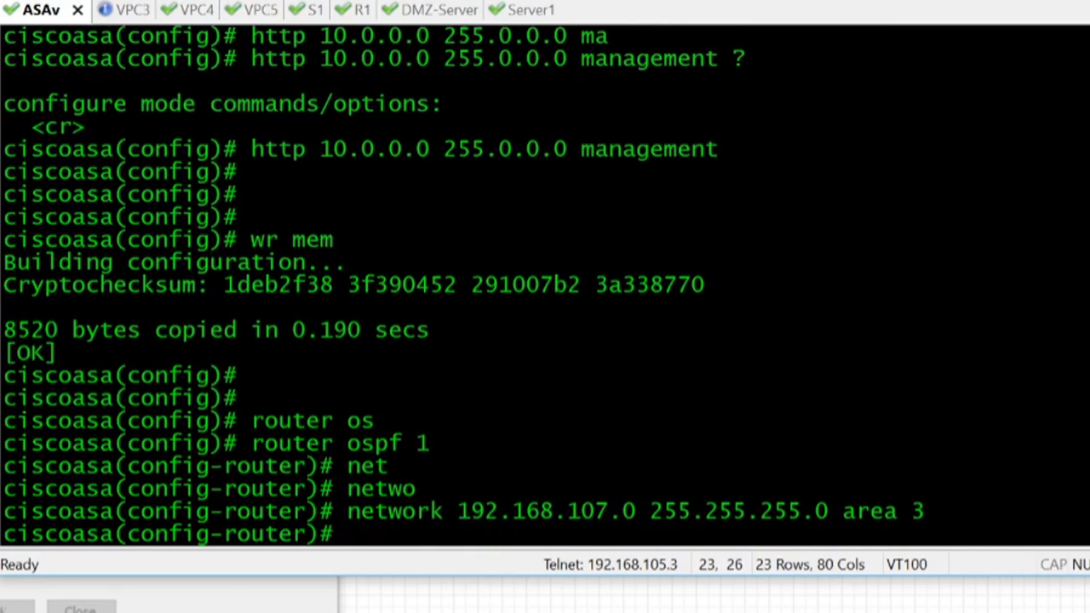
{"action": "type", "text": "wr mem"}
{"action": "key", "text": "Return"}
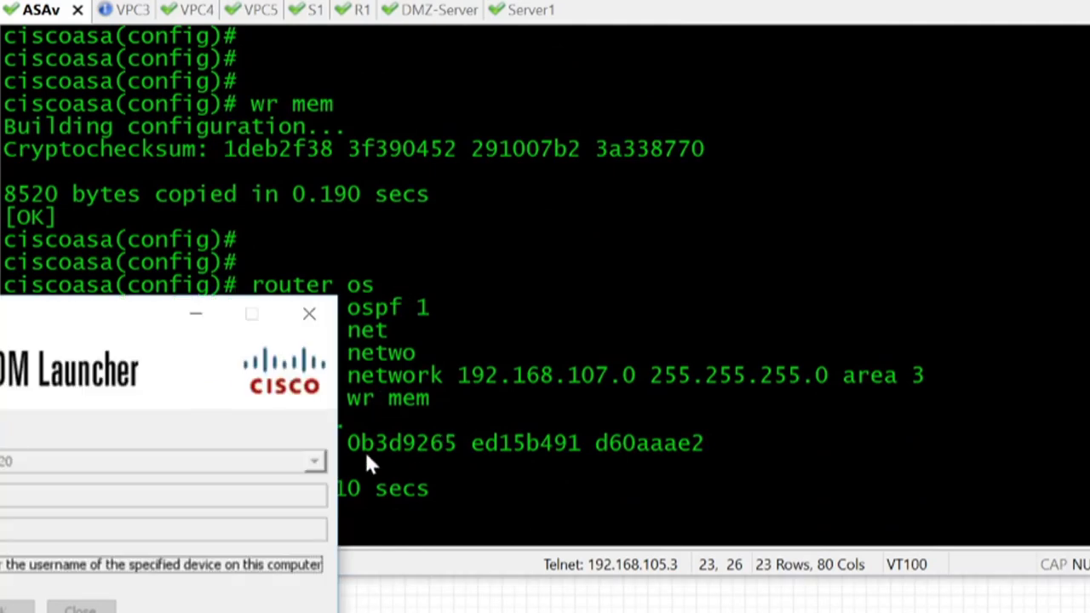
Restart the ASDM-IDM Launcher, log in to 192.168.107.20 with the device password, and dismiss the startup notices.
{"action": "left_click", "coordinate": [309, 317]}
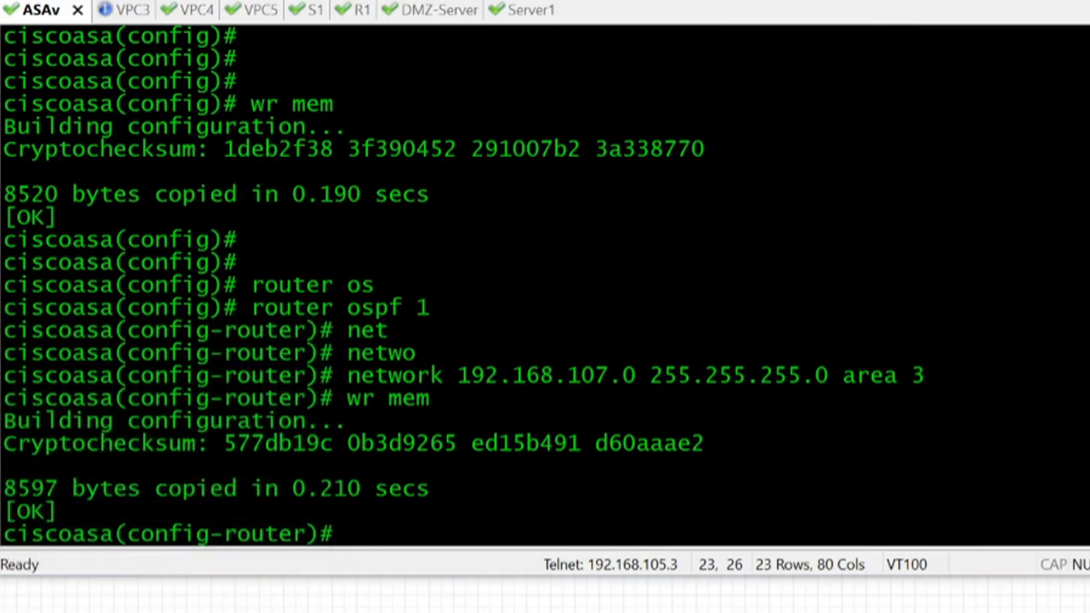
{"action": "type", "text": "s"}
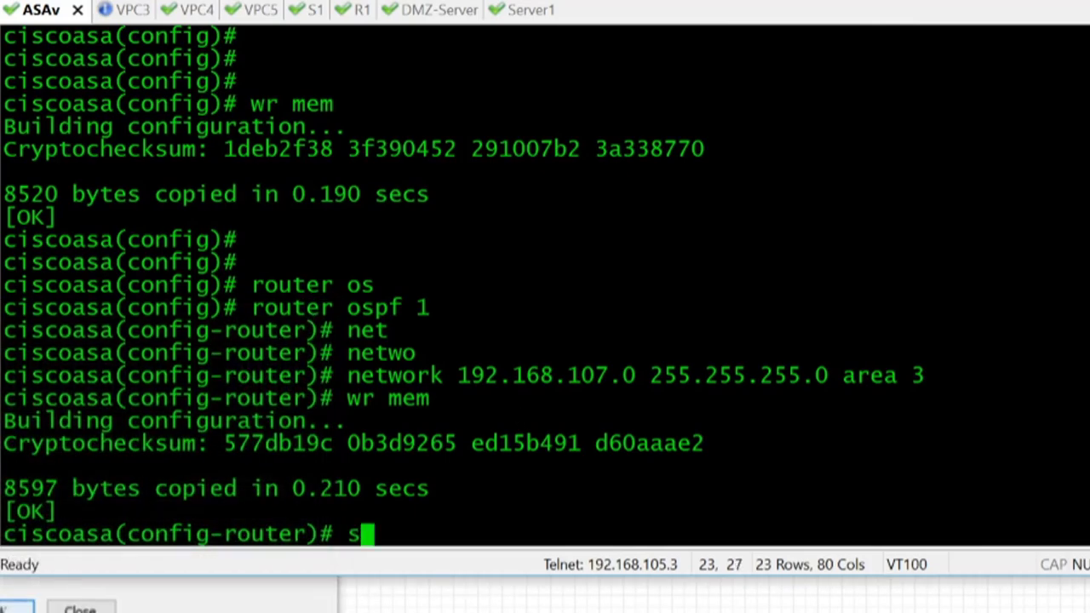
{"action": "key", "text": "BackSpace"}
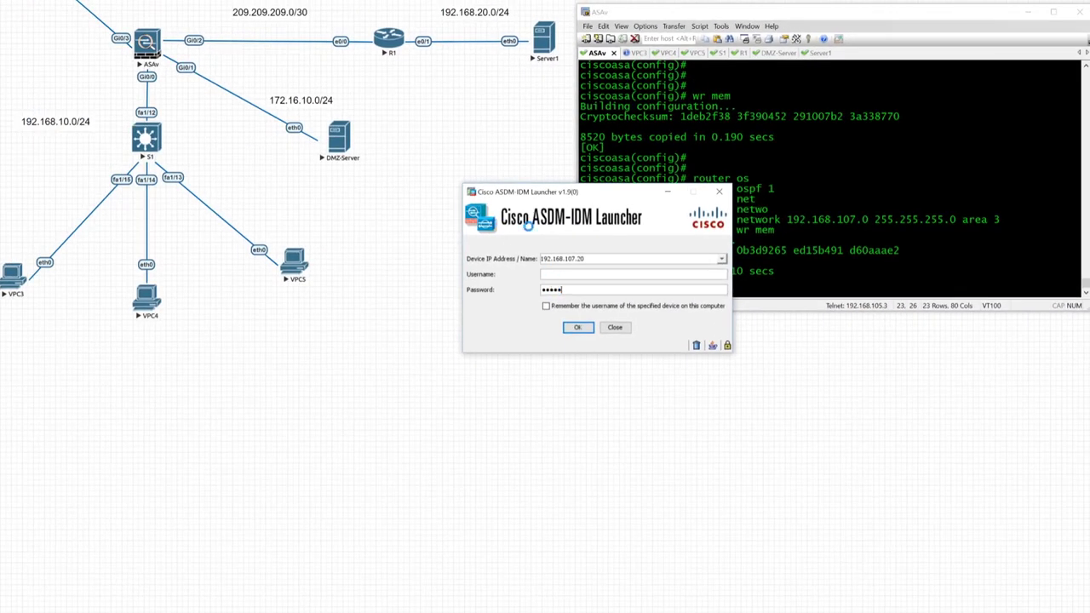
{"action": "key", "text": "Return"}
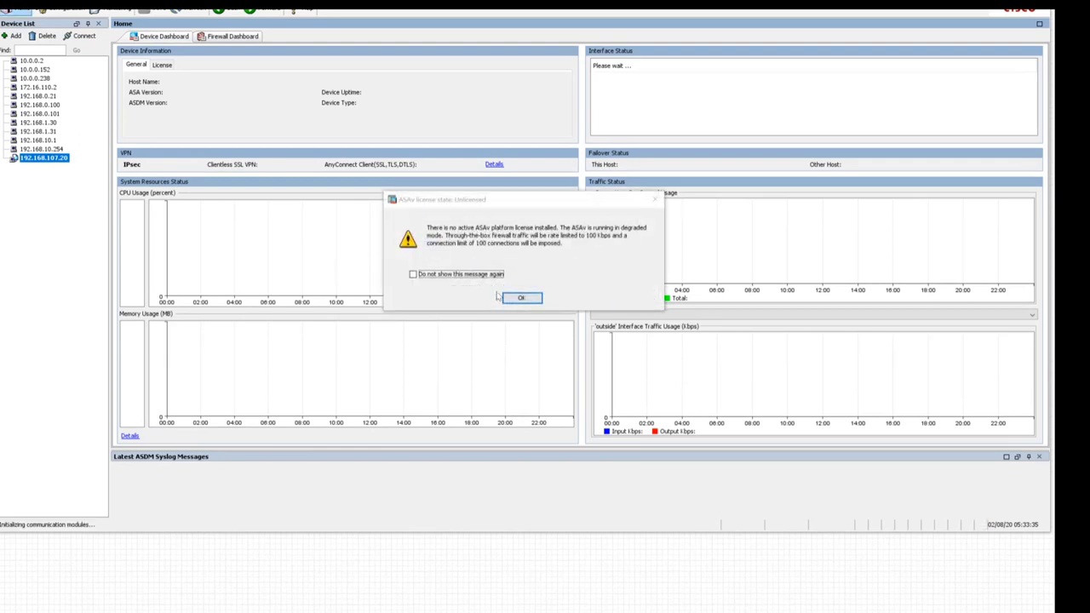
{"action": "left_click", "coordinate": [520, 297]}
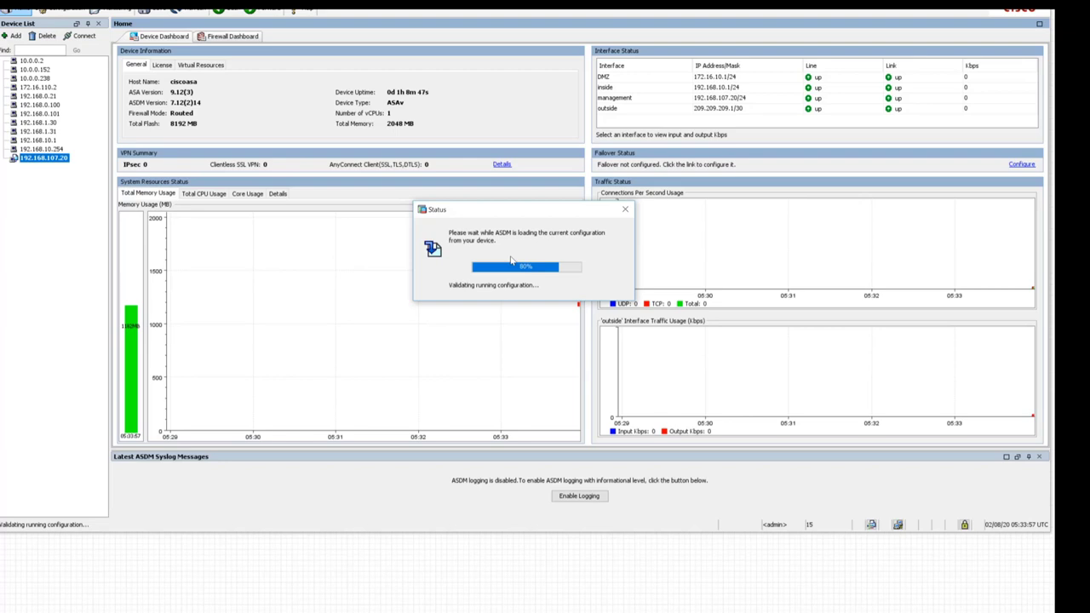
{"action": "left_click", "coordinate": [515, 290]}
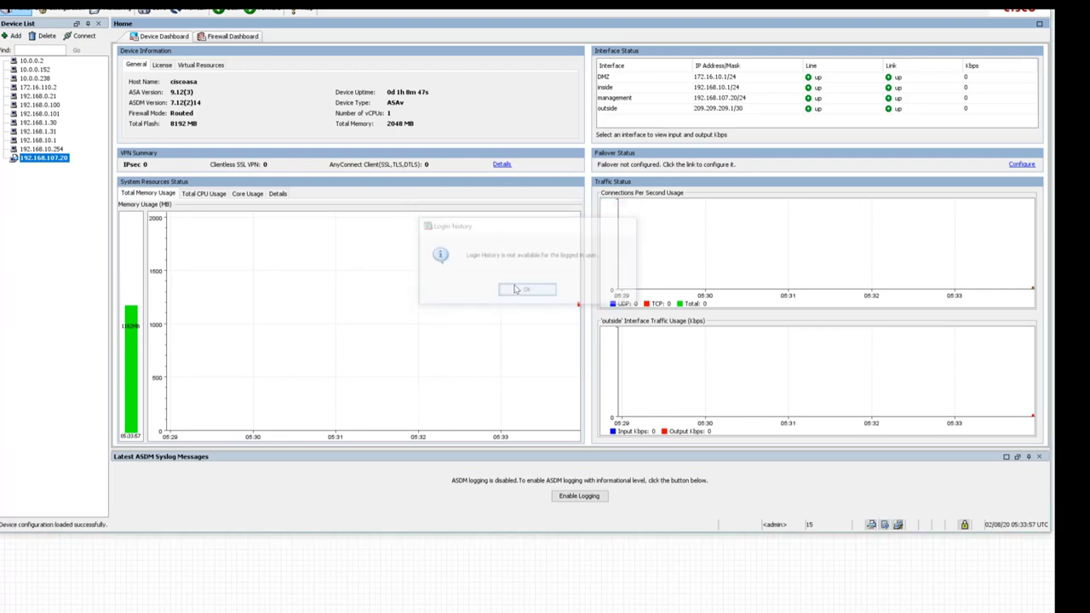
{"action": "left_click", "coordinate": [522, 300]}
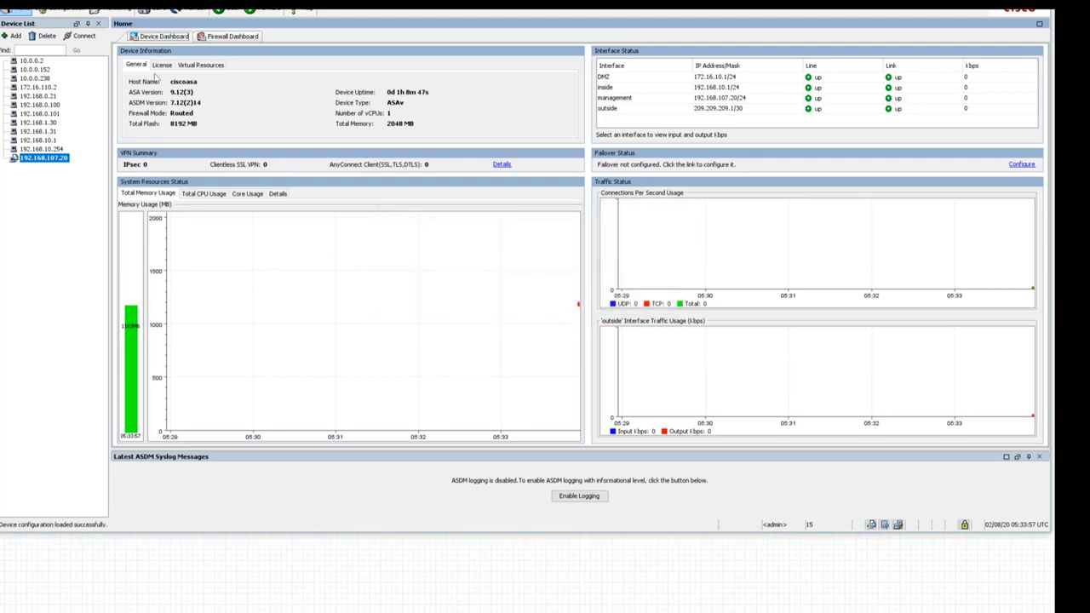
Open the firewall's NAT rules in the configuration and review the inside, DMZ and outside entries.
{"action": "left_click", "coordinate": [68, 11]}
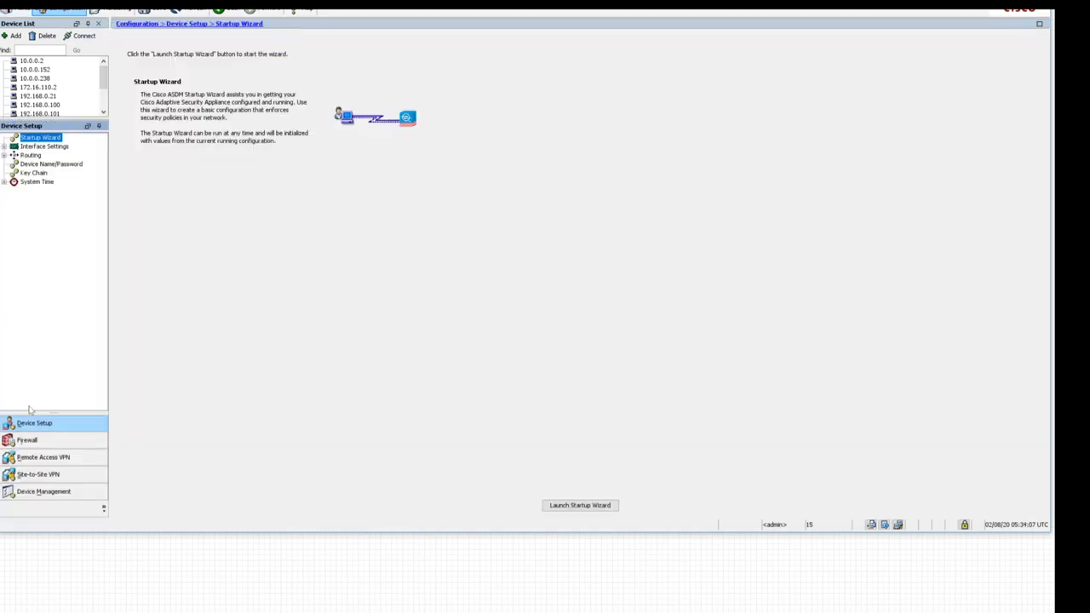
{"action": "left_click", "coordinate": [25, 441]}
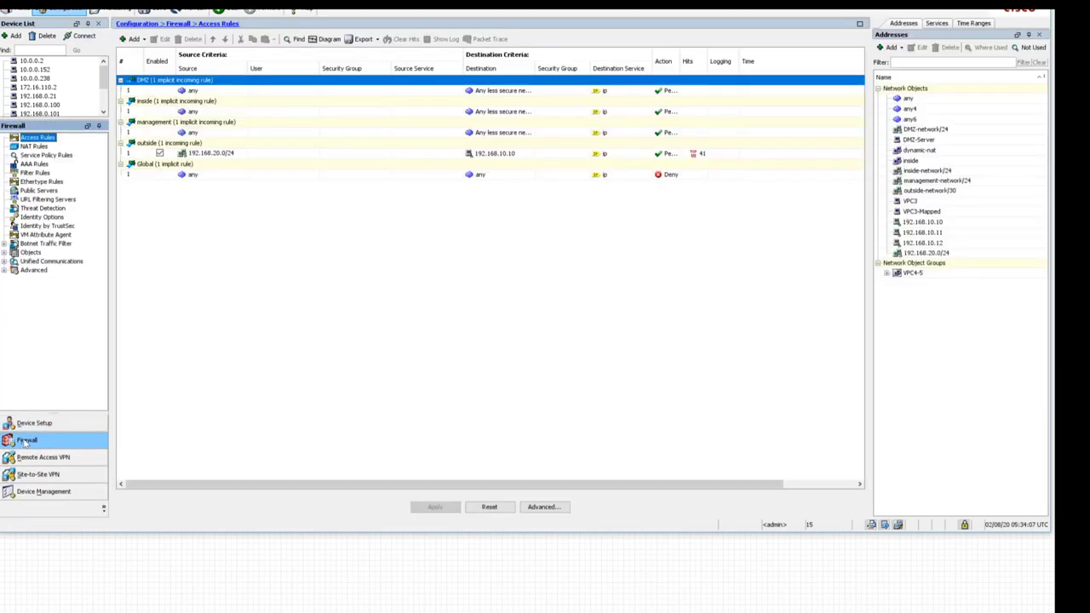
{"action": "left_click", "coordinate": [35, 147]}
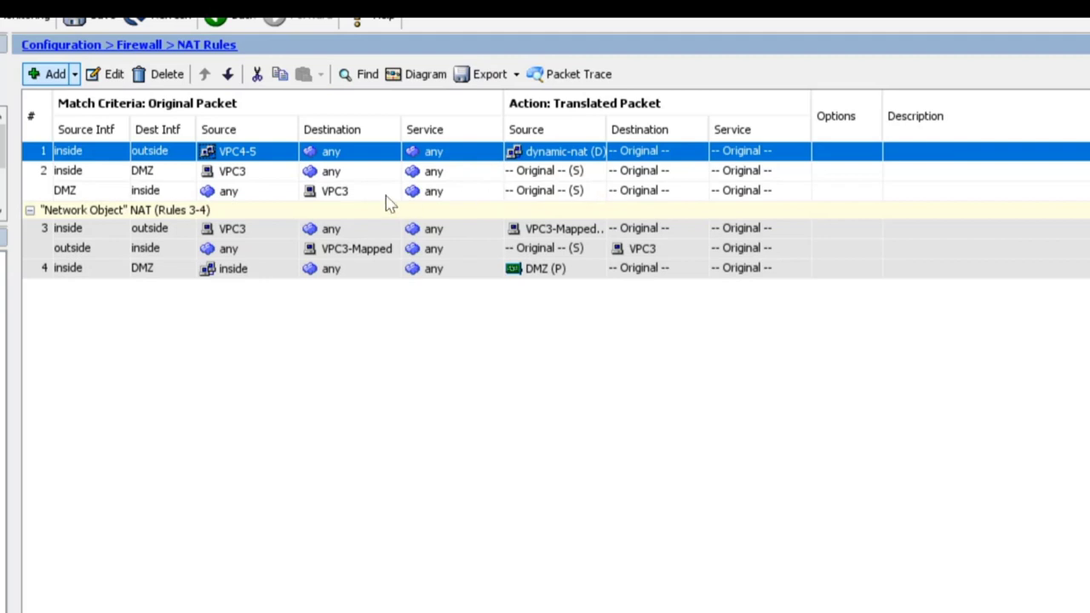
{"action": "mouse_move", "coordinate": [92, 176]}
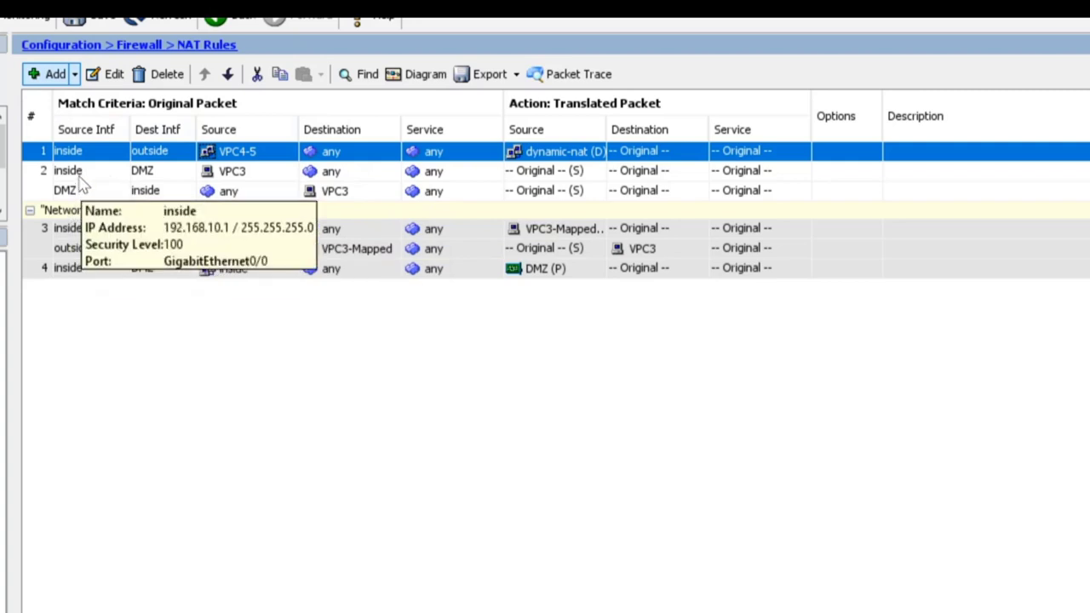
{"action": "mouse_move", "coordinate": [274, 231]}
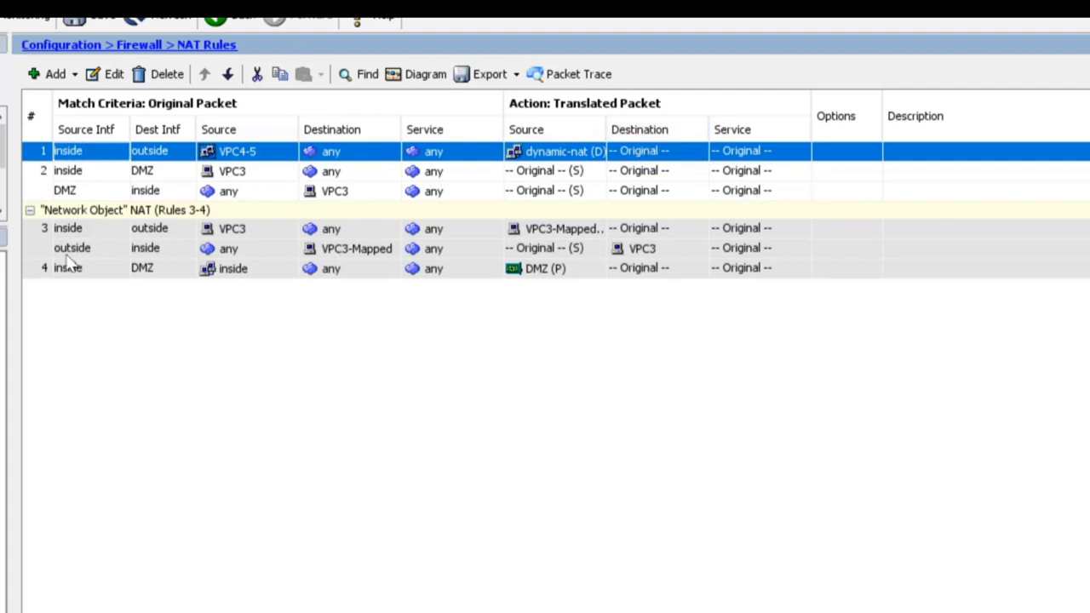
Inspect the inside-to-DMZ network object rule's PAT settings and advanced interface options, then cancel without editing.
{"action": "left_click", "coordinate": [96, 270]}
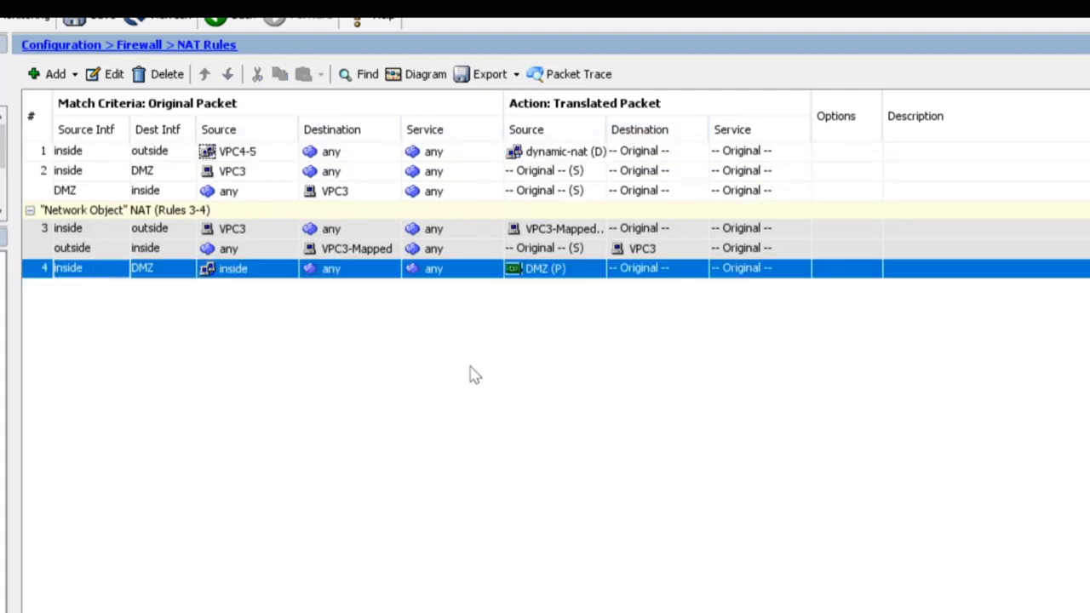
{"action": "double_click", "coordinate": [103, 268]}
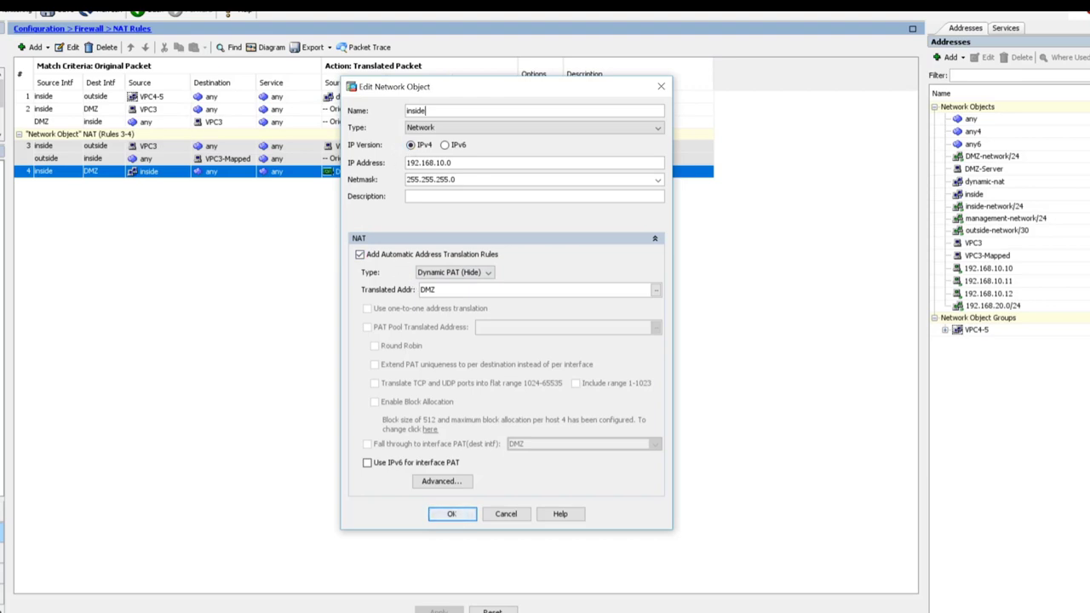
{"action": "left_click", "coordinate": [441, 480]}
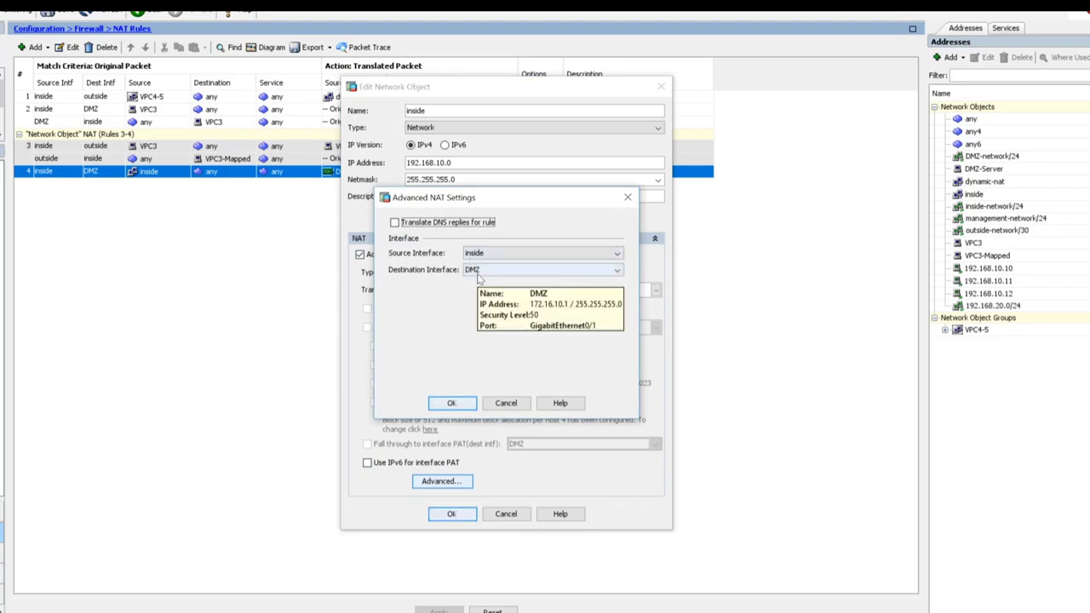
{"action": "left_click", "coordinate": [506, 403]}
{"action": "left_click", "coordinate": [505, 515]}
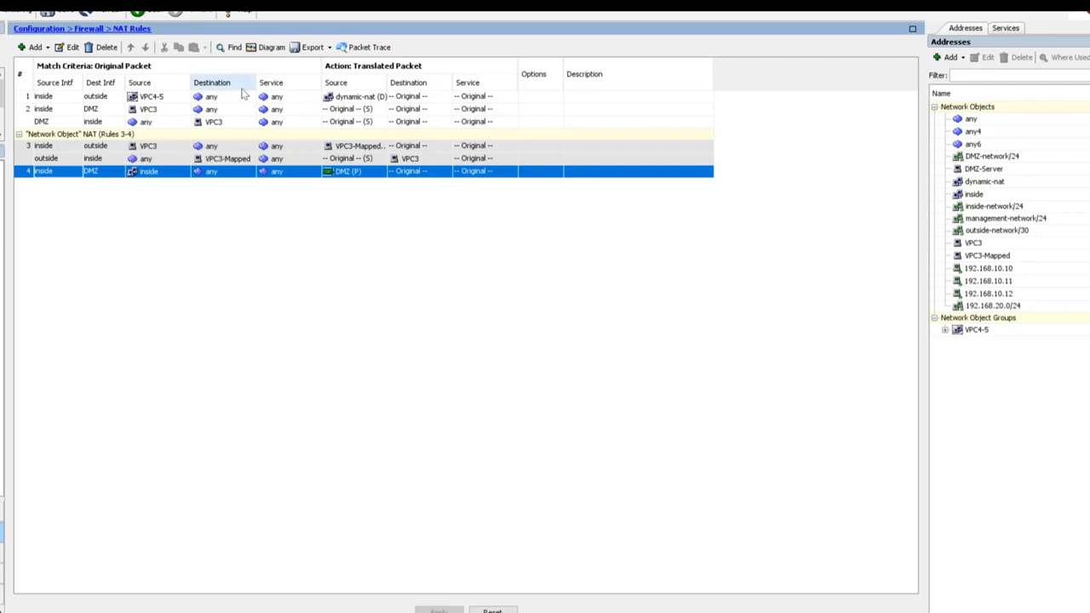
Inspect the settings of the inside-to-outside NAT rule for source VPC4-5, then cancel without editing.
{"action": "left_click", "coordinate": [167, 98]}
{"action": "left_click", "coordinate": [167, 98]}
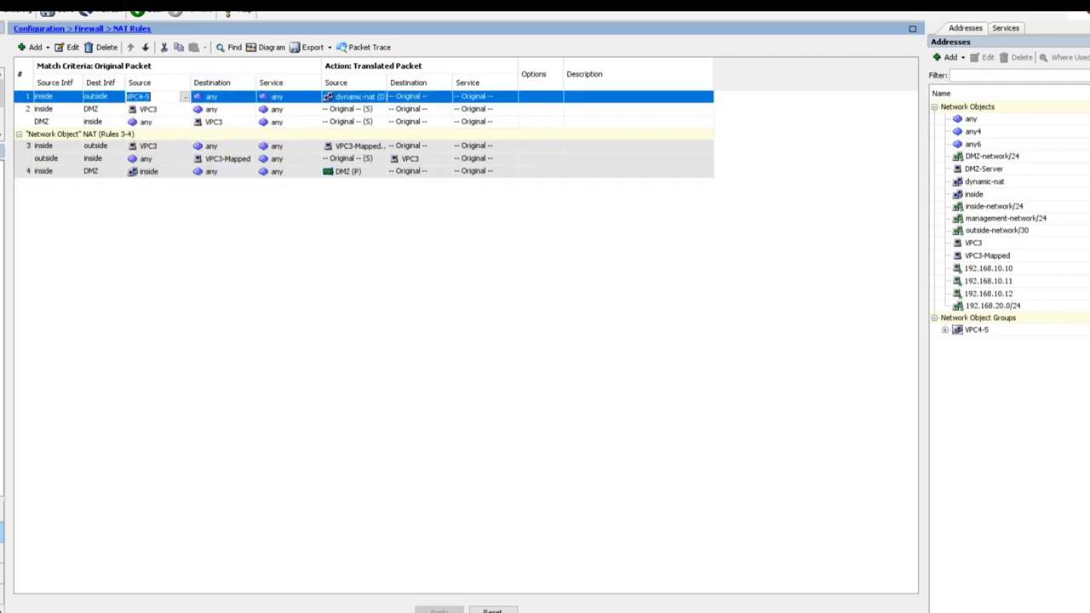
{"action": "left_click", "coordinate": [72, 99]}
{"action": "left_click", "coordinate": [96, 100]}
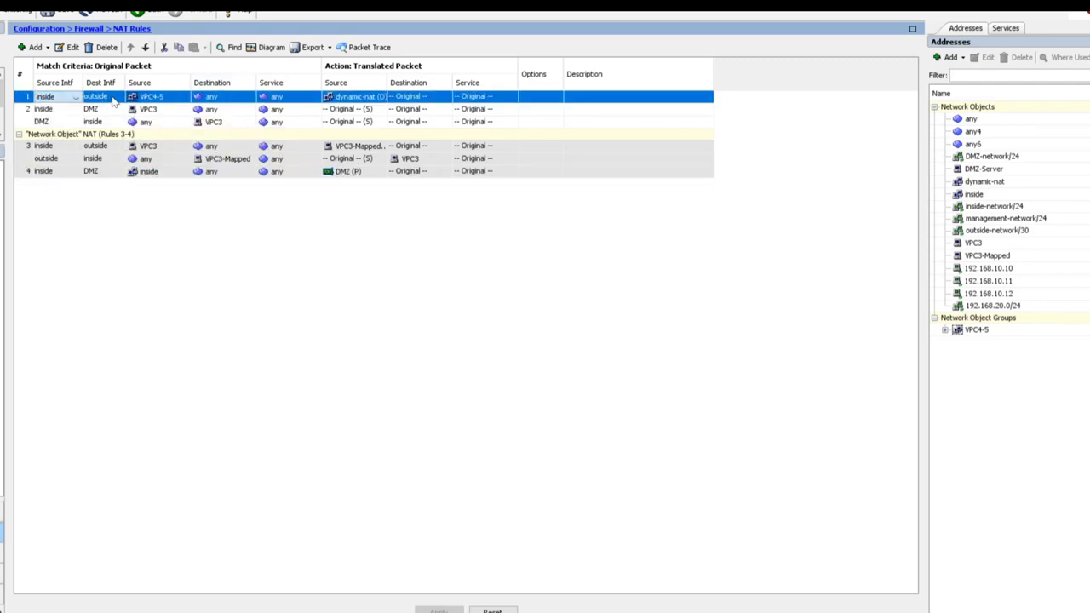
{"action": "right_click", "coordinate": [143, 99]}
{"action": "left_click", "coordinate": [177, 196]}
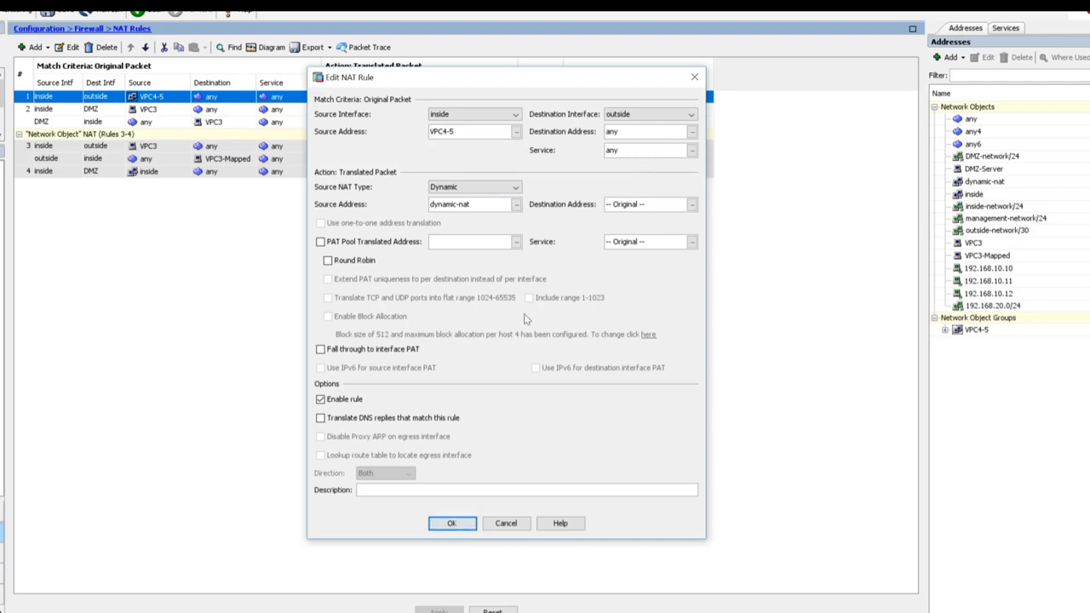
{"action": "left_click", "coordinate": [508, 526]}
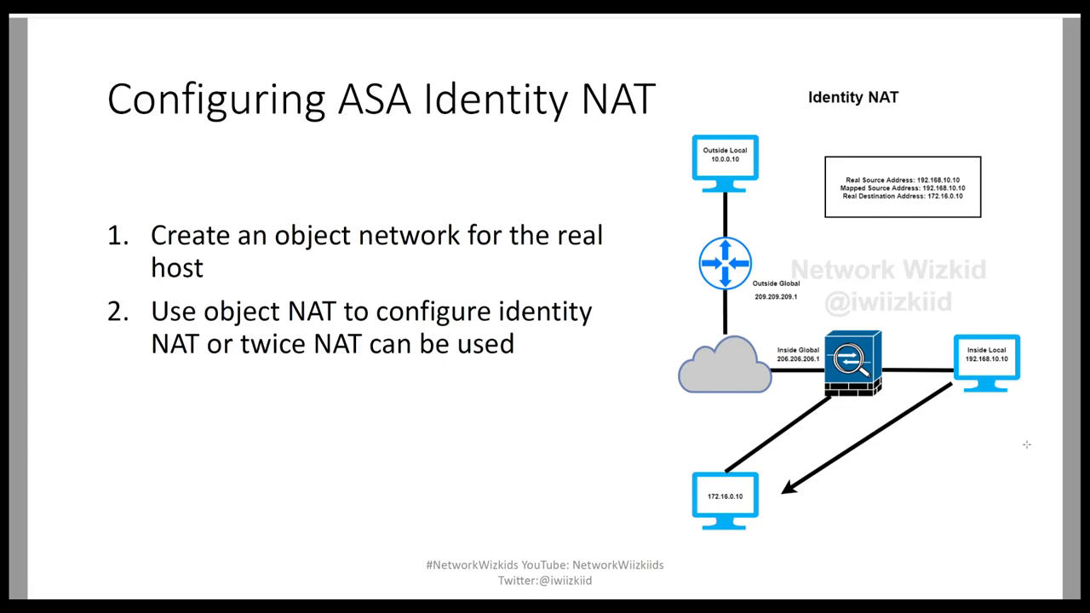
{"action": "key", "text": "Right"}
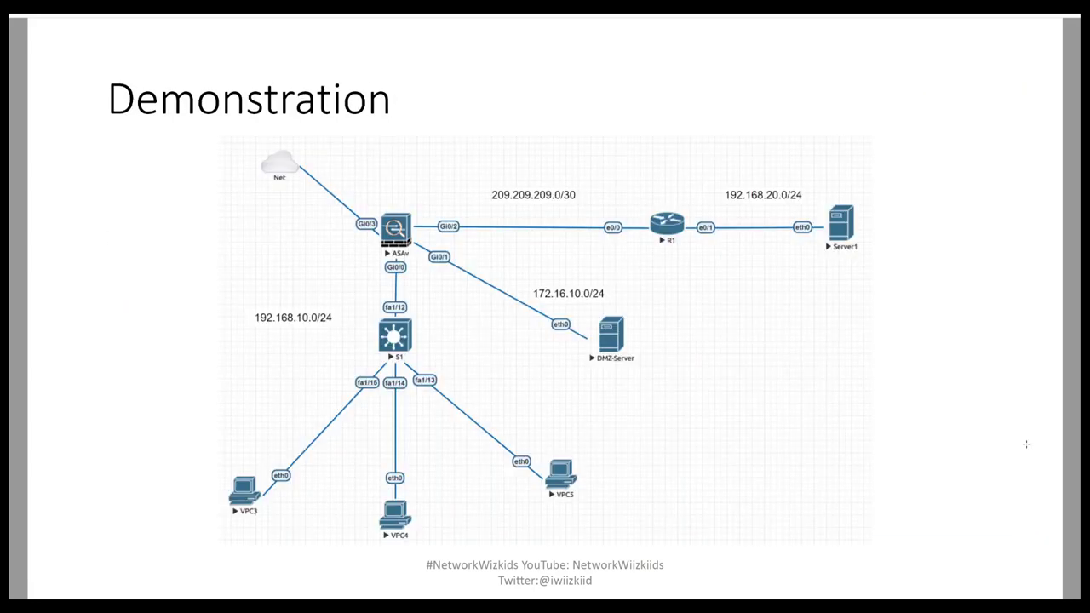